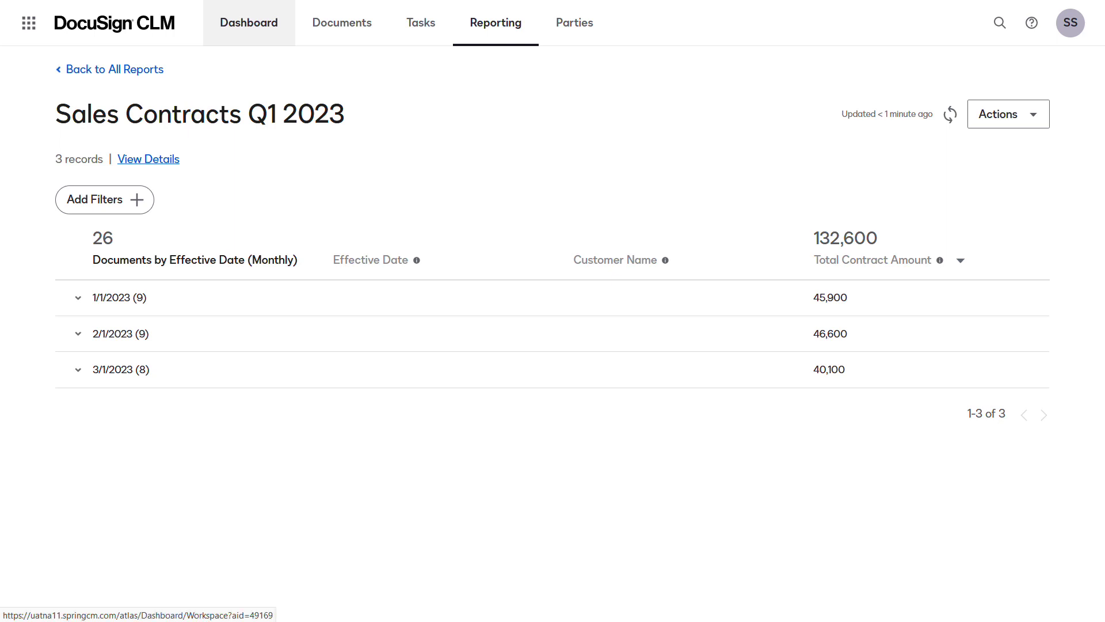
# Step: On My Dashboard, add a Report widget showing Sales Contracts Q1 2023 as a Table
pyautogui.click(247, 23)
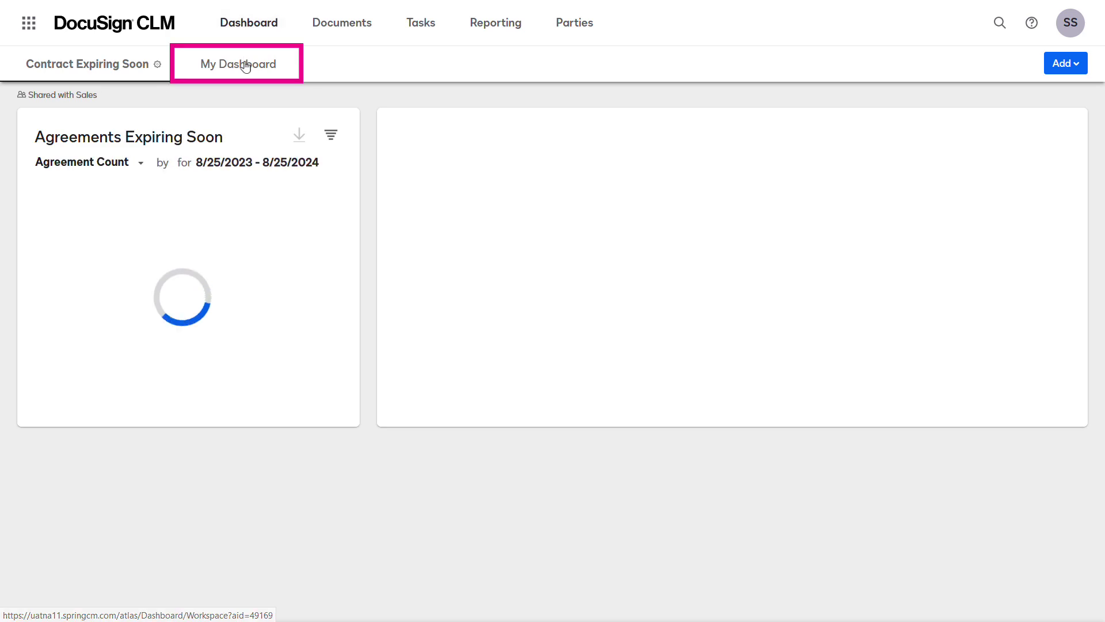
pyautogui.click(243, 66)
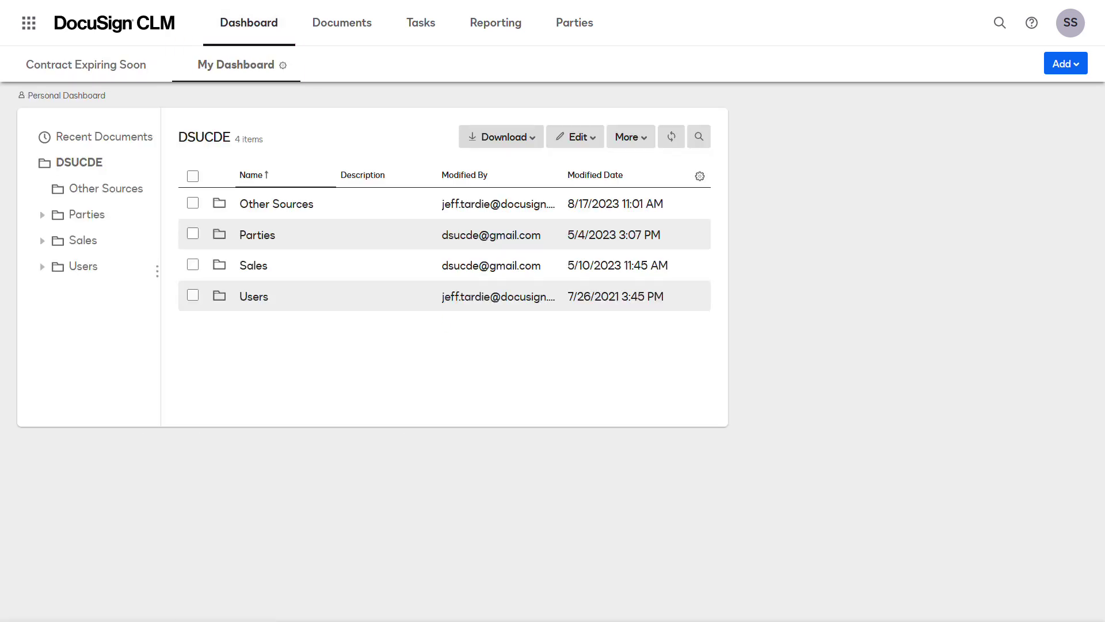
pyautogui.click(1065, 63)
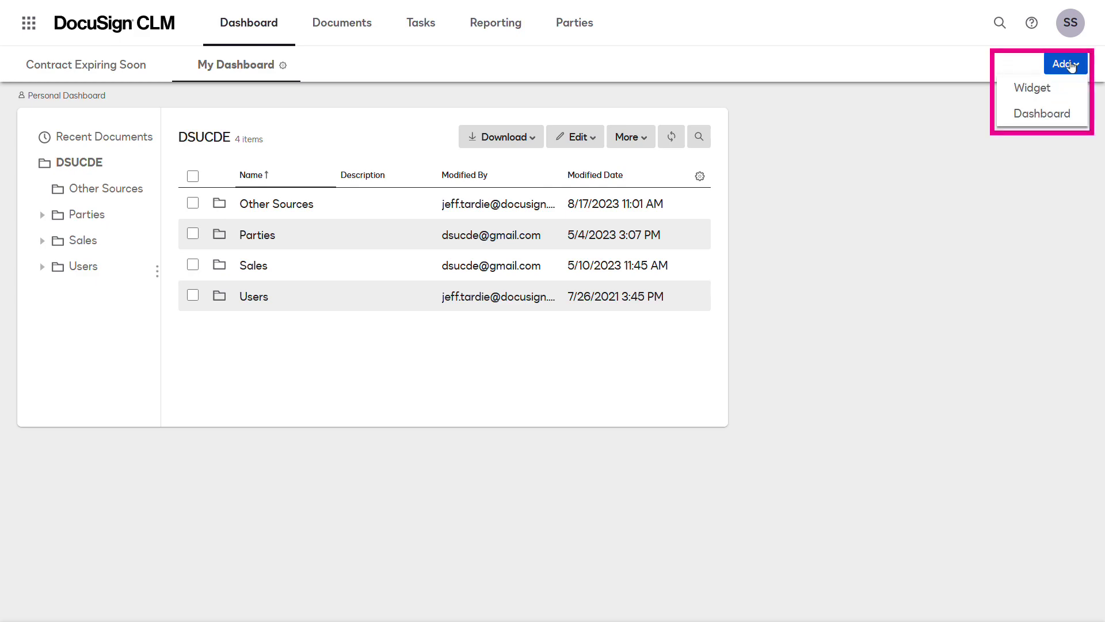
pyautogui.click(1053, 92)
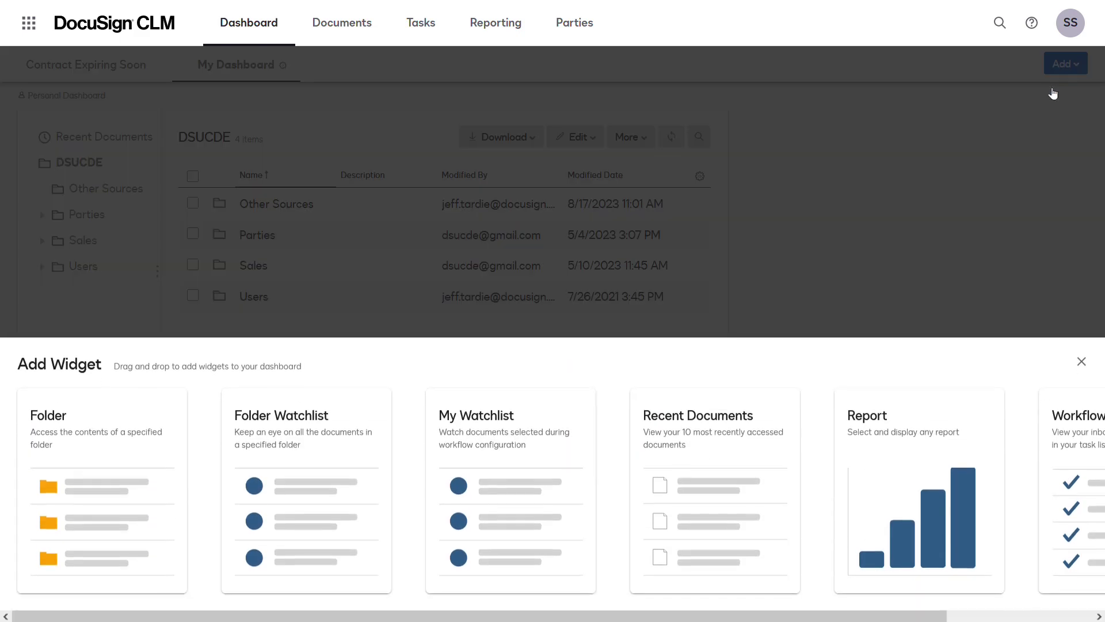
pyautogui.moveTo(935, 409); pyautogui.dragTo(886, 219)
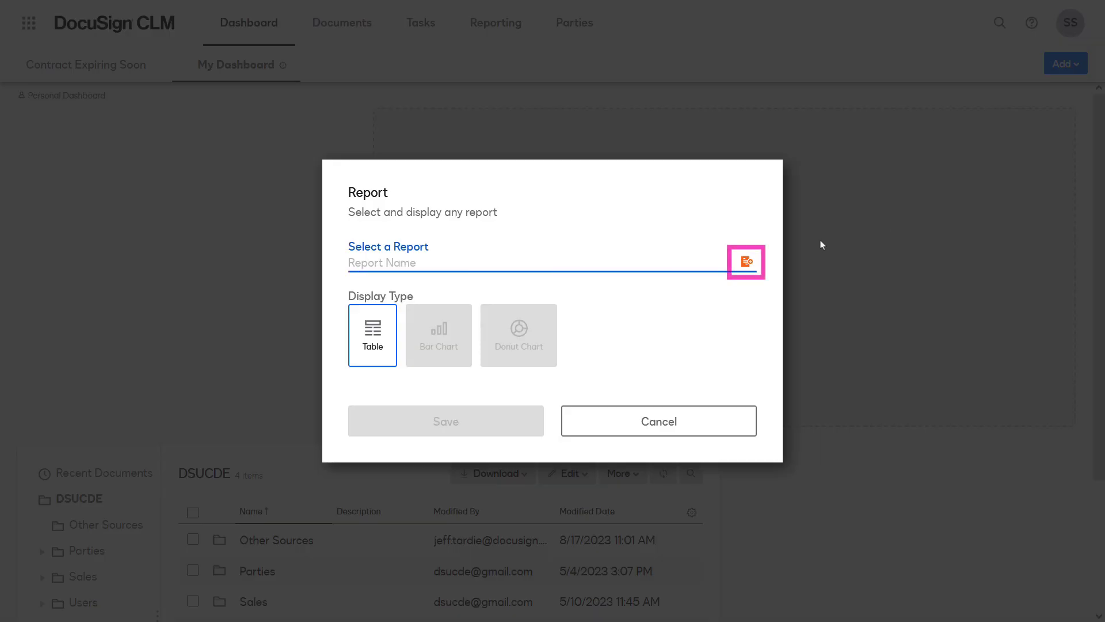
pyautogui.click(747, 262)
pyautogui.click(242, 245)
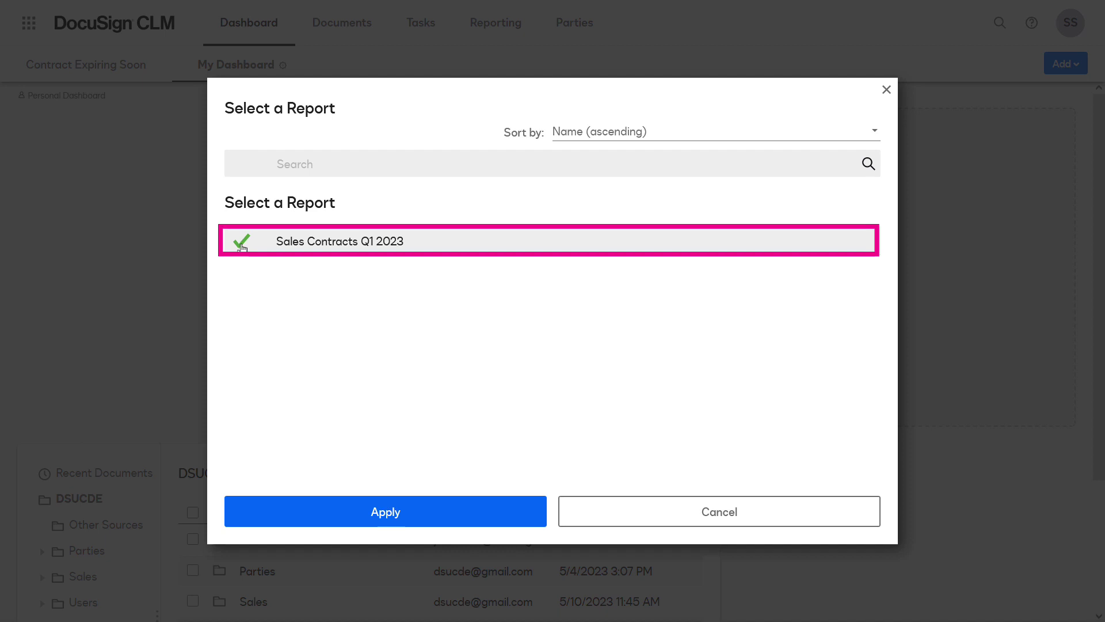
pyautogui.click(291, 511)
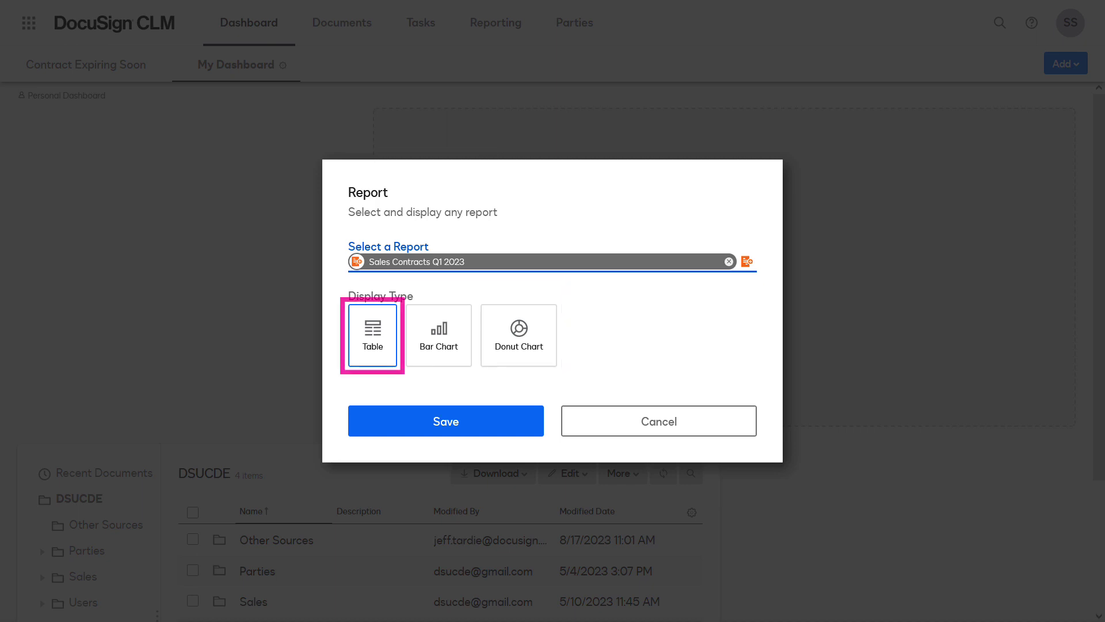
pyautogui.click(392, 429)
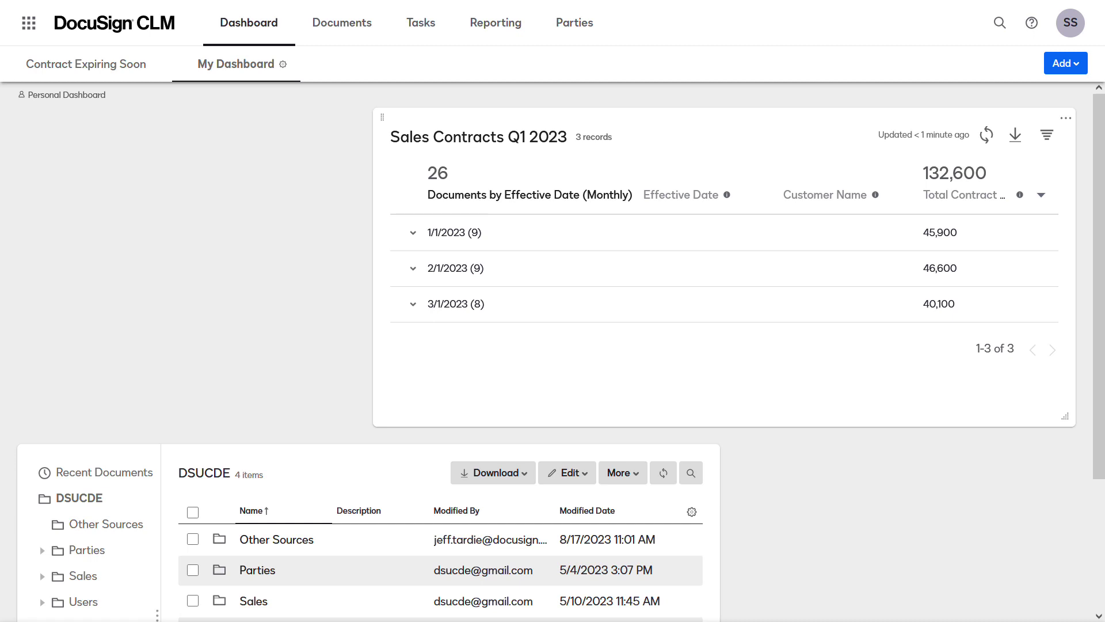
# Step: Check the 1/1/2023 group, then change the widget to a horizontal Bar Chart
pyautogui.click(412, 234)
pyautogui.click(412, 234)
pyautogui.click(1066, 121)
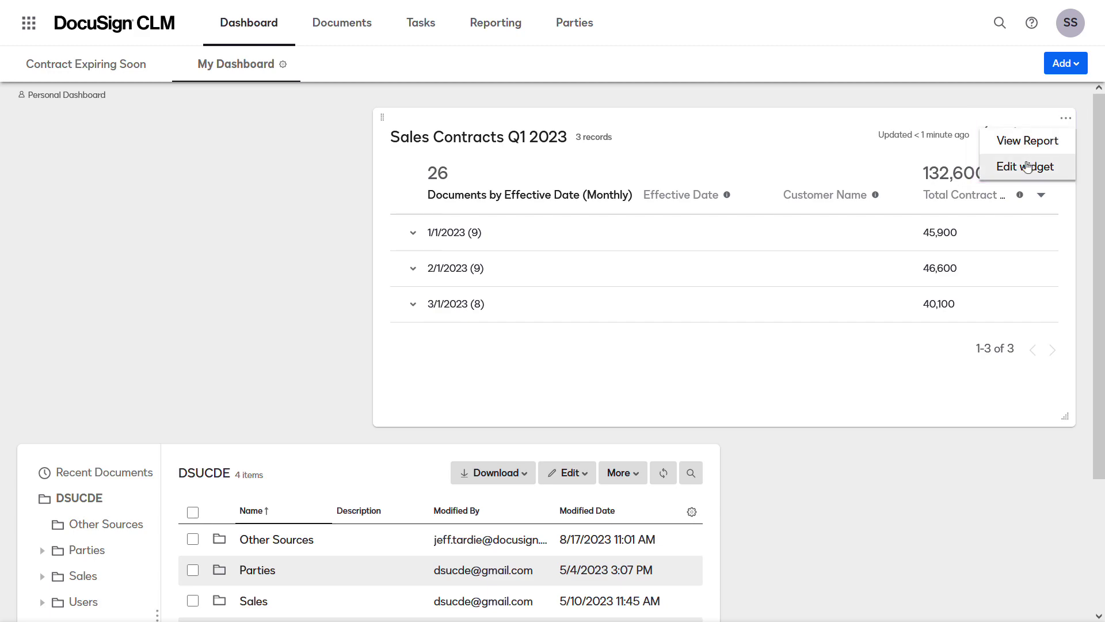
pyautogui.click(1028, 167)
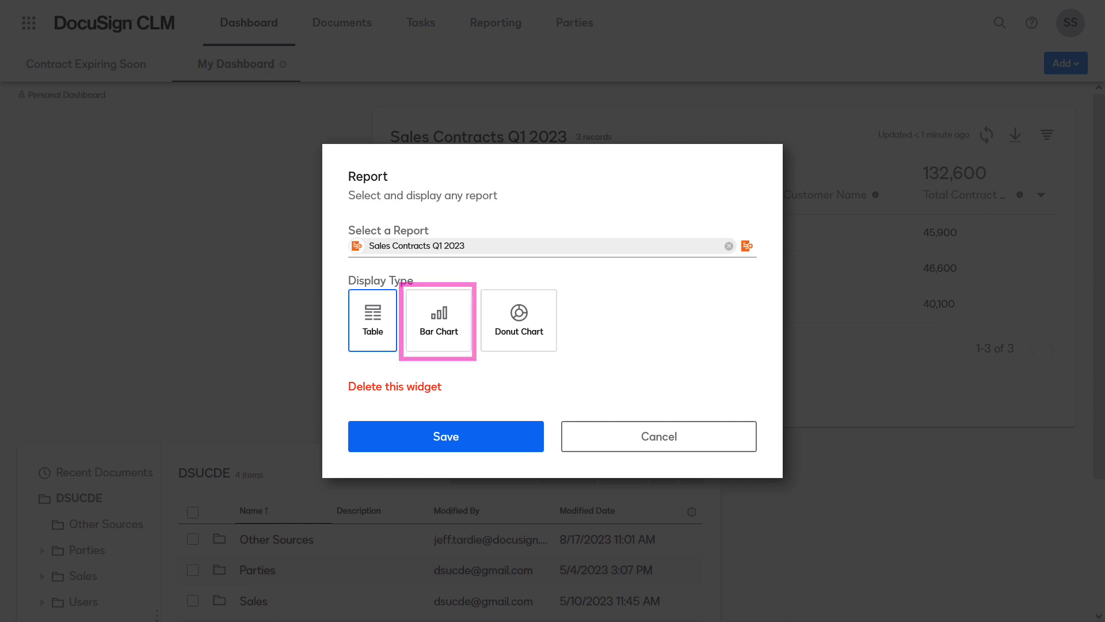
pyautogui.click(439, 320)
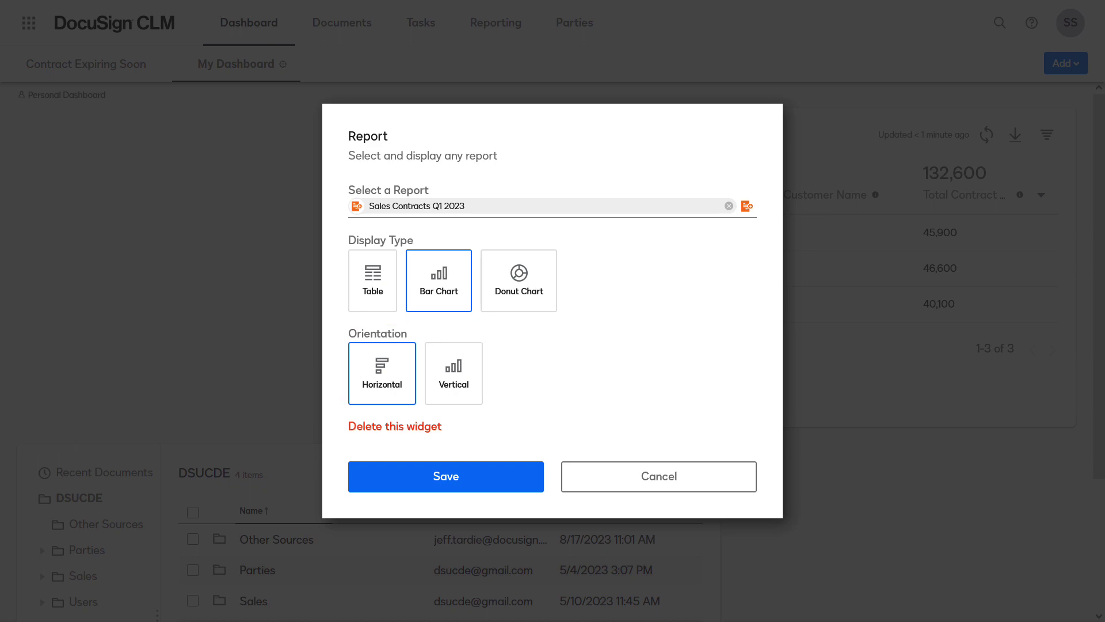
pyautogui.click(445, 476)
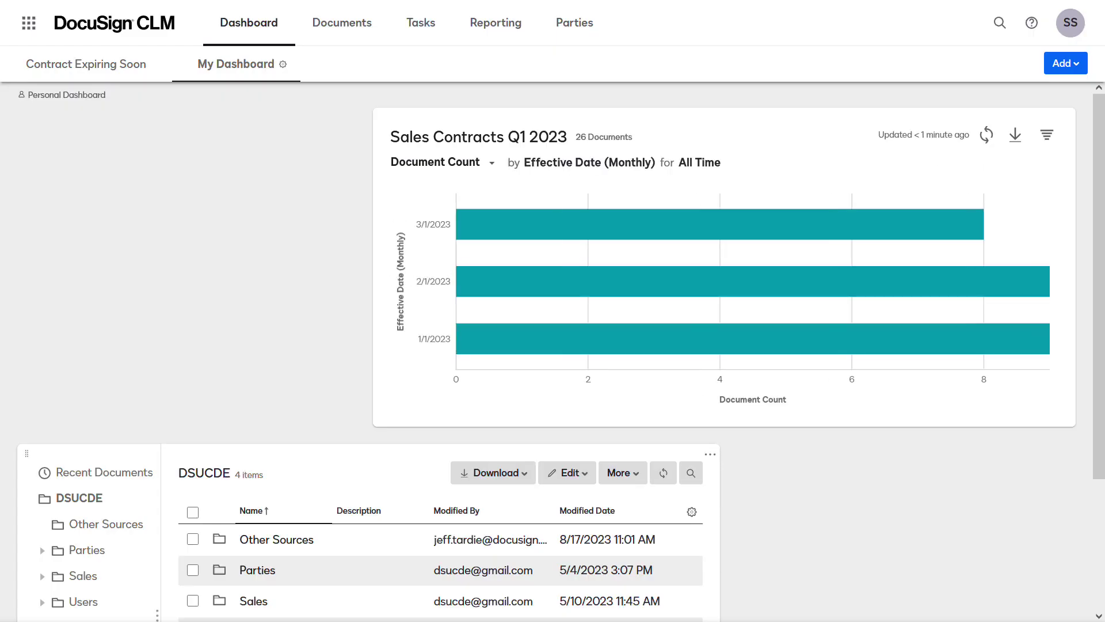
# Step: Add another Sales Contracts Q1 2023 report widget above the bar chart as a Donut Chart
pyautogui.click(1065, 63)
pyautogui.click(1056, 86)
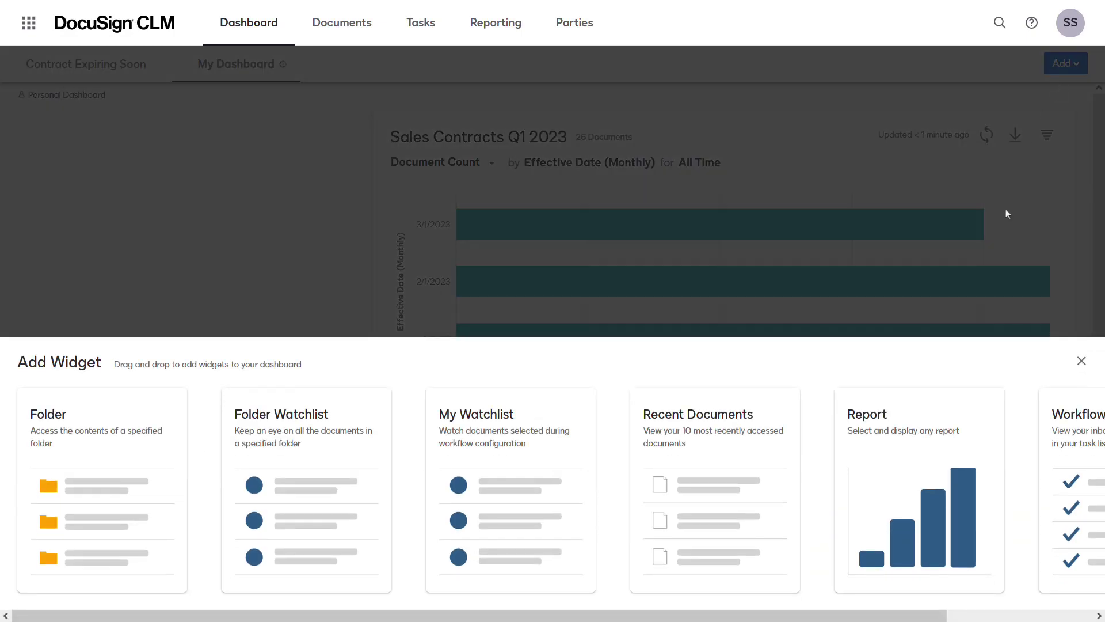
pyautogui.moveTo(920, 518); pyautogui.dragTo(880, 283)
pyautogui.click(747, 261)
pyautogui.click(529, 241)
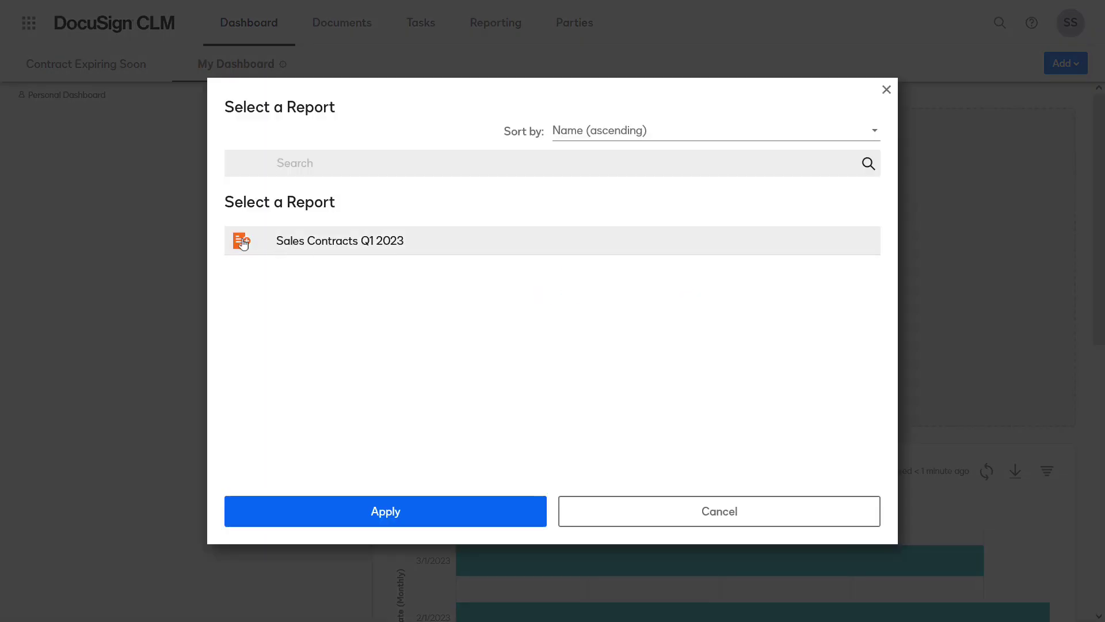
pyautogui.click(392, 504)
pyautogui.click(516, 333)
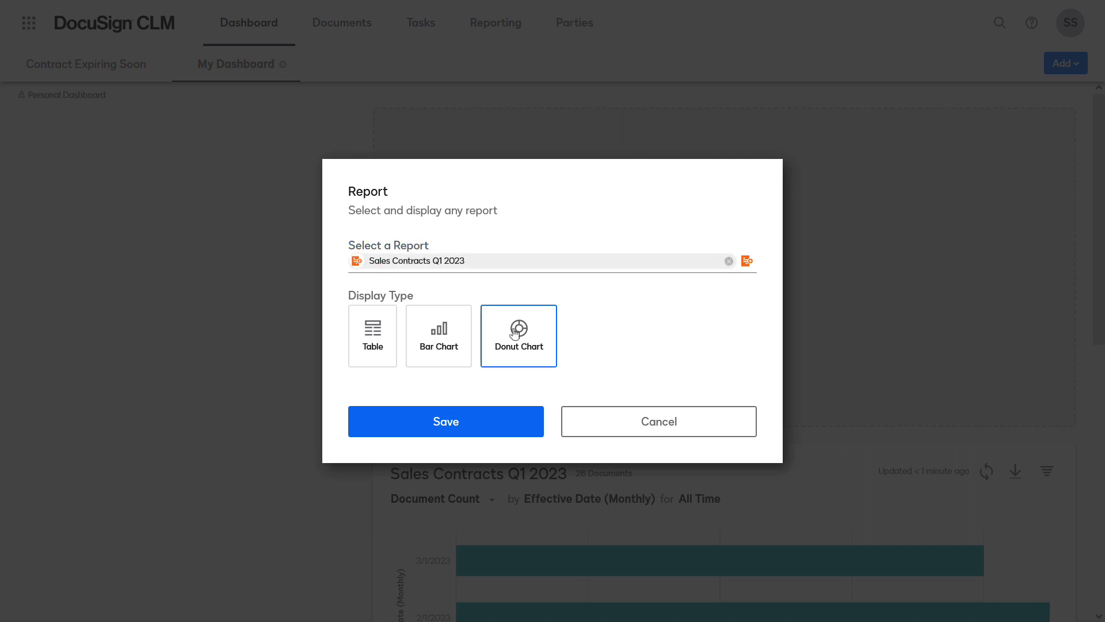
pyautogui.click(467, 434)
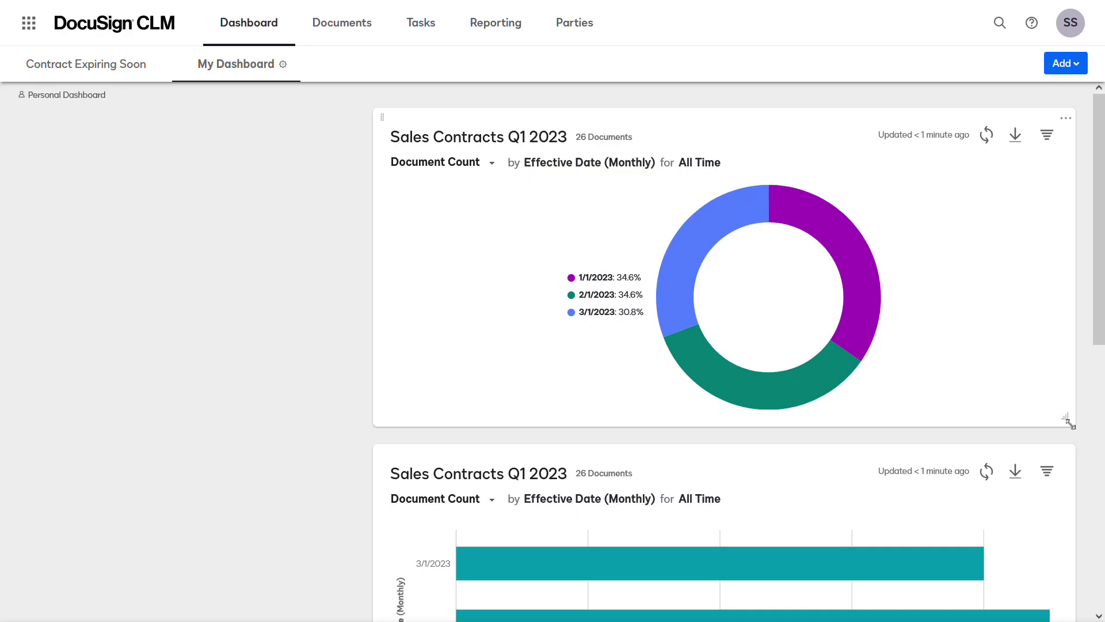
# Step: Narrow the donut widget, move it left, and bring the bar chart up beside it
pyautogui.moveTo(1066, 419); pyautogui.dragTo(714, 419)
pyautogui.moveTo(639, 342)
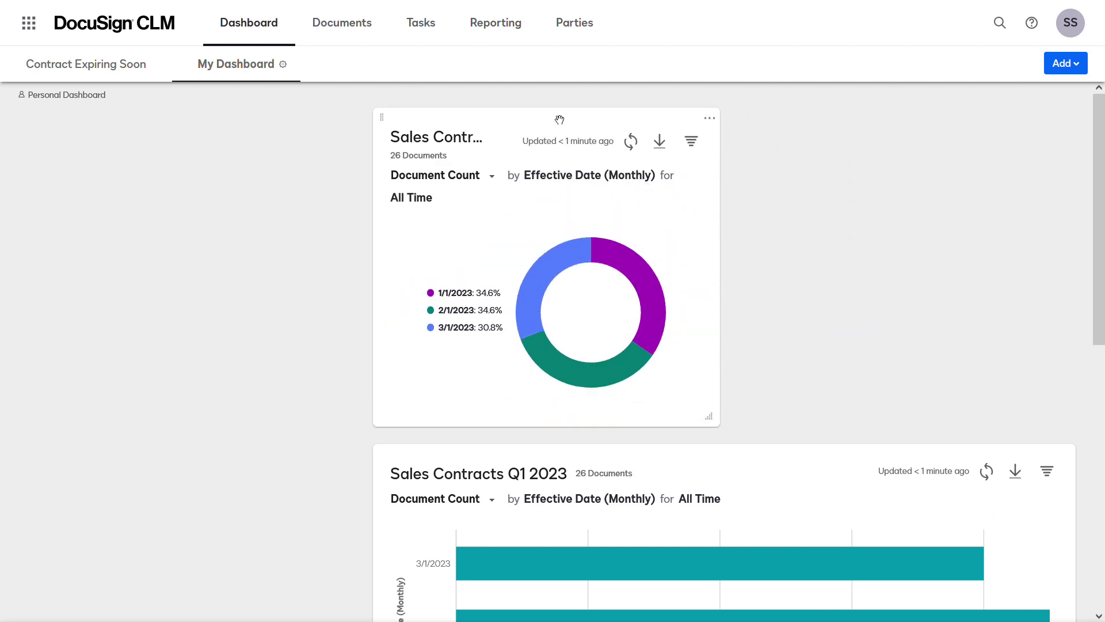
pyautogui.moveTo(560, 120); pyautogui.dragTo(170, 132)
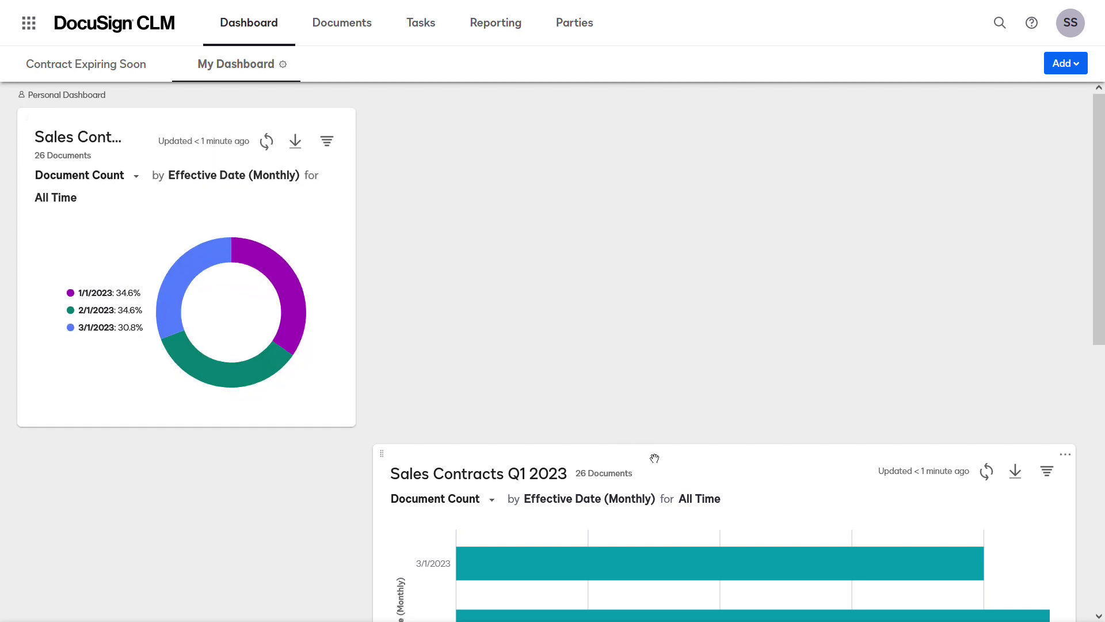
pyautogui.moveTo(651, 456); pyautogui.dragTo(611, 137)
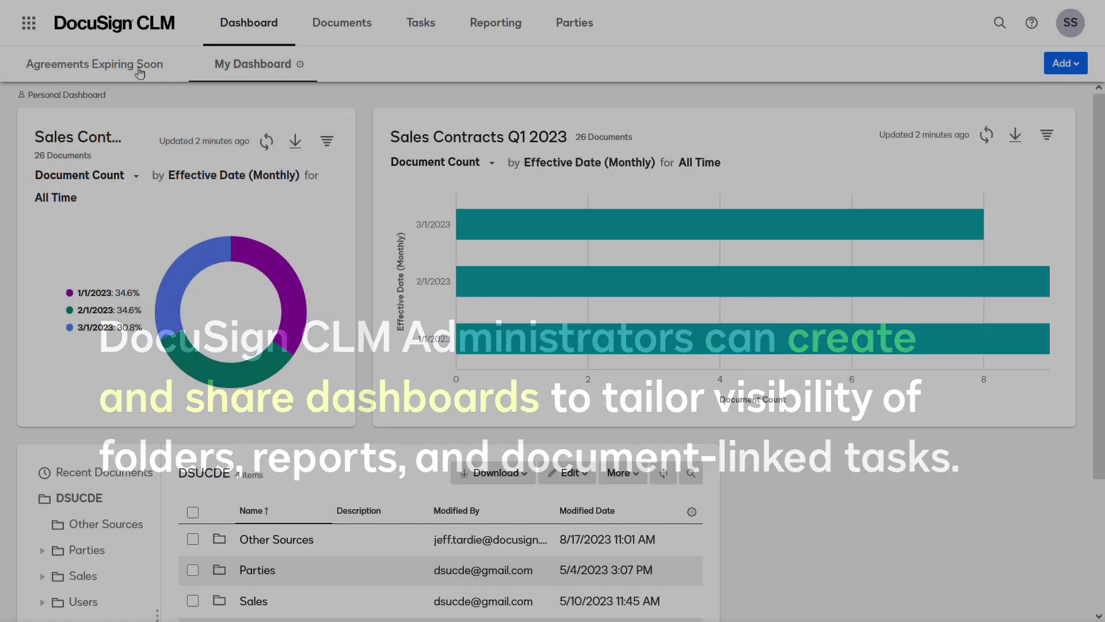
# Step: Open the Agreements Expiring Soon dashboard and review its settings without changing them
pyautogui.click(136, 65)
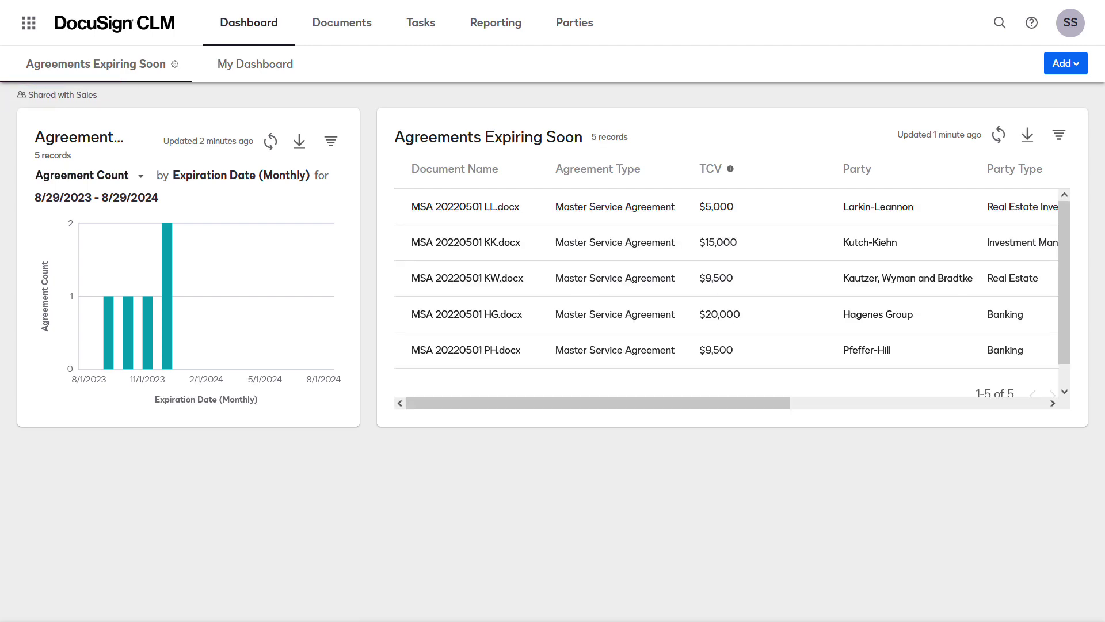
pyautogui.click(175, 66)
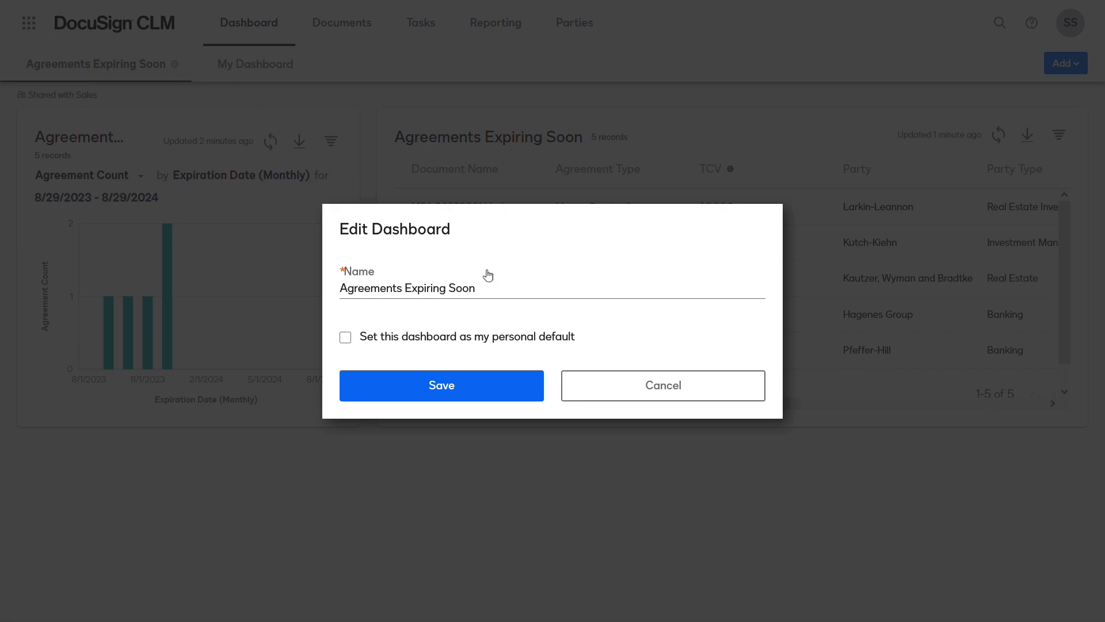
pyautogui.click(620, 393)
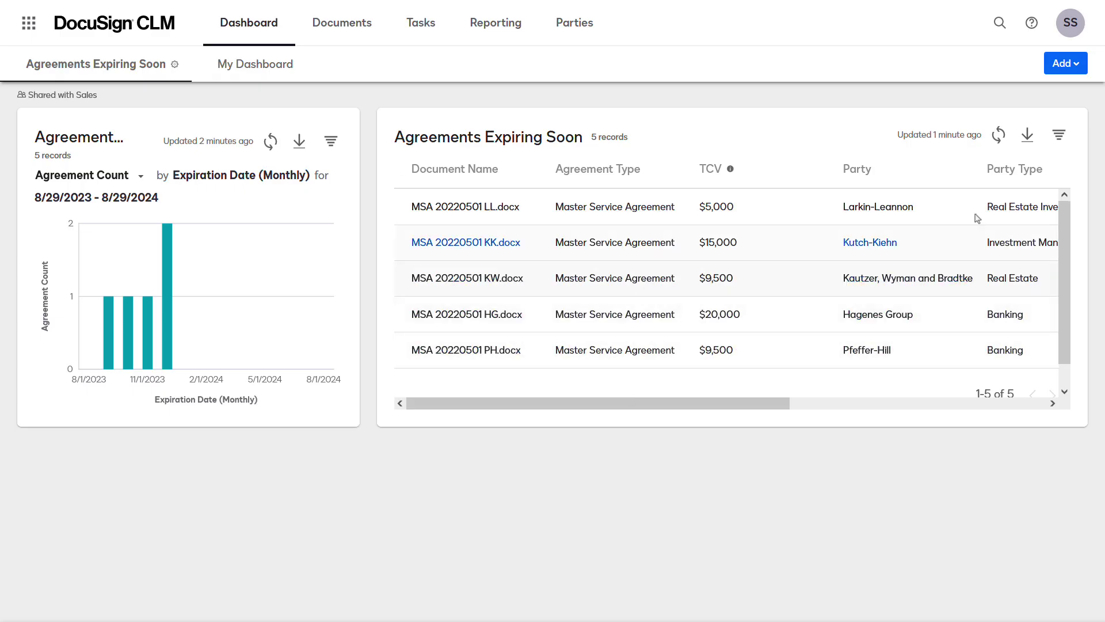
# Step: Refresh the Agreements Expiring Soon table widget's data
pyautogui.click(998, 136)
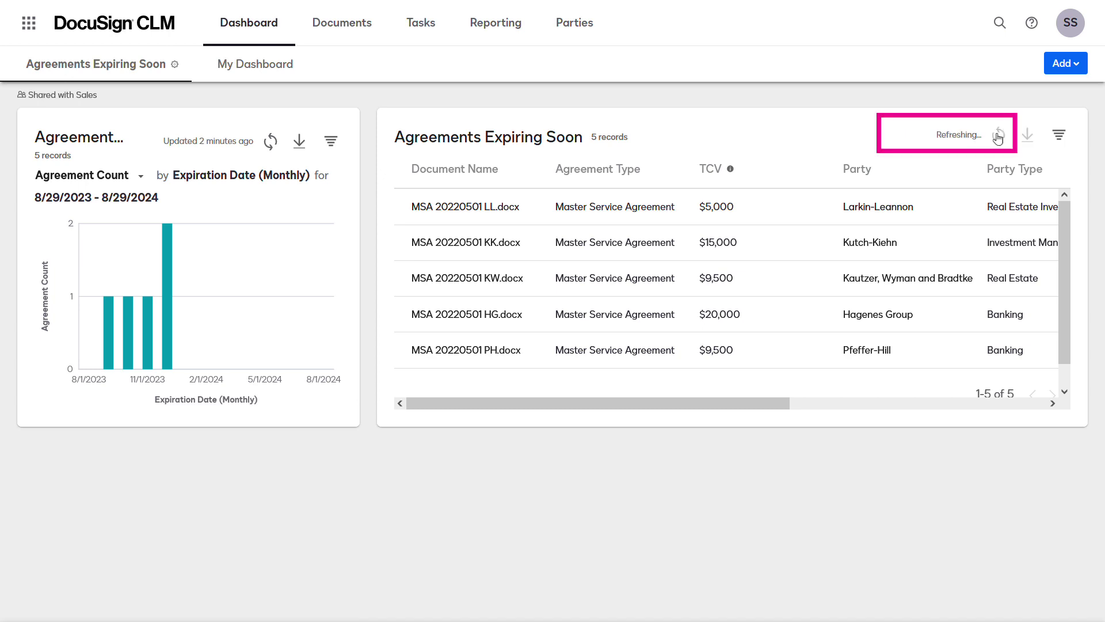